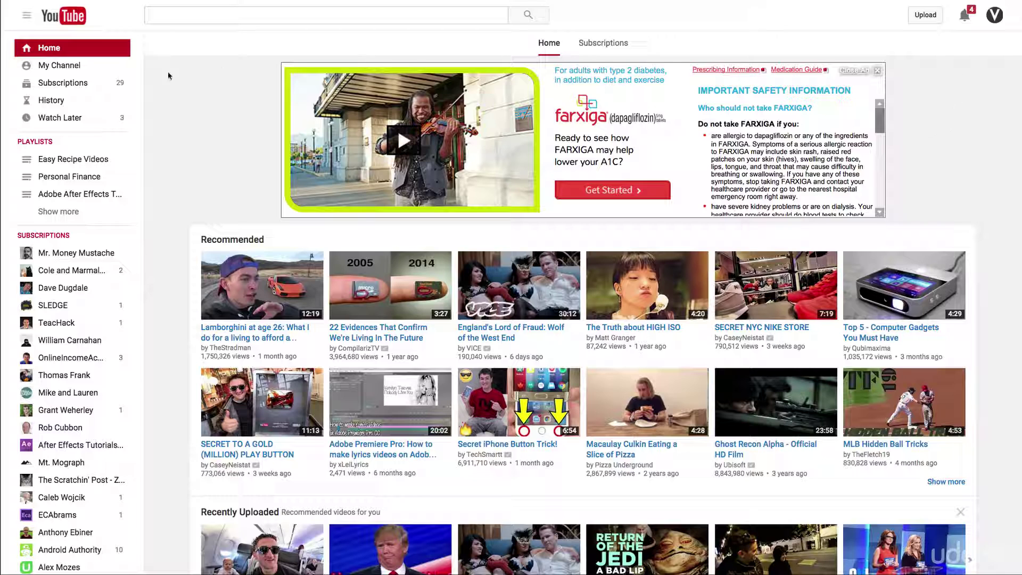
Open YouTube's video upload page from the top bar
{"action": "left_click", "coordinate": [926, 16]}
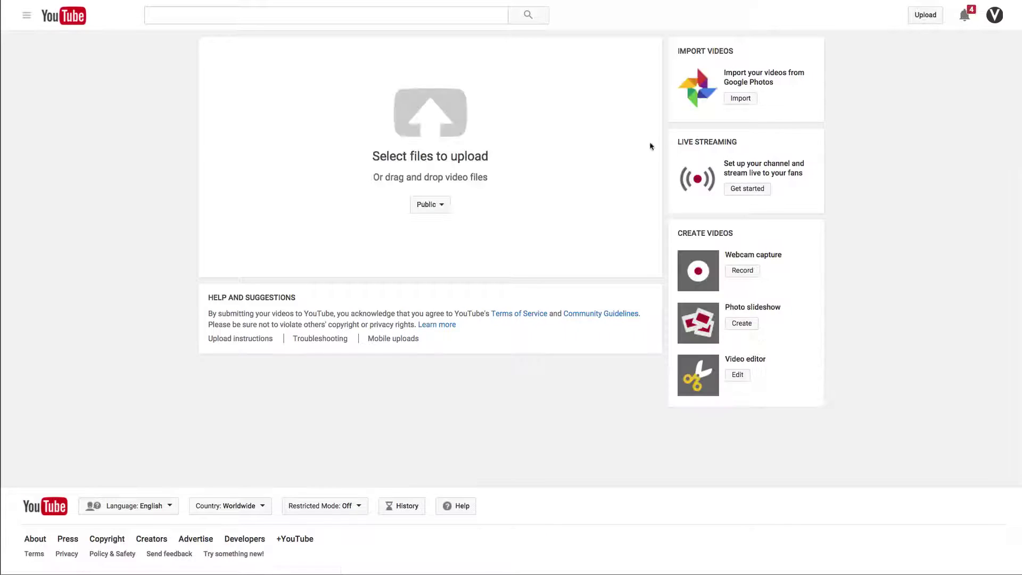
Start choosing a video file and open the YouTube folder
{"action": "left_click", "coordinate": [432, 124]}
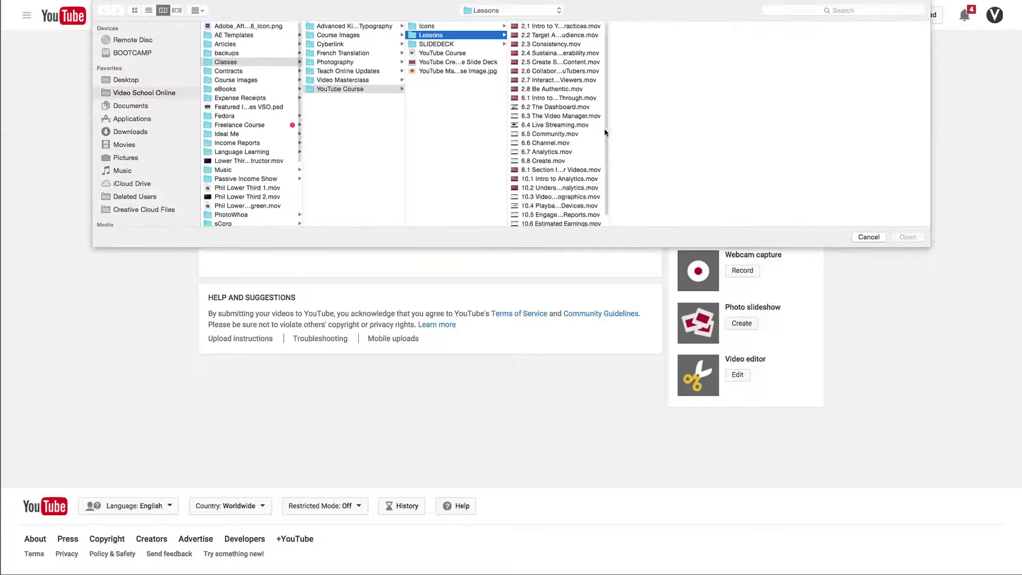
{"action": "scroll", "coordinate": [261, 189], "scroll_direction": "down", "scroll_amount": 5}
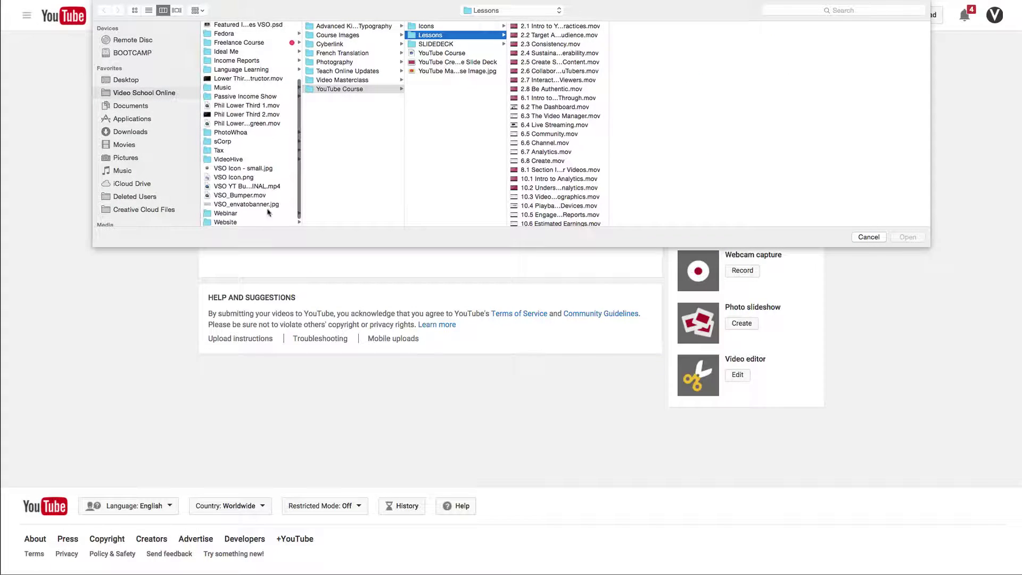
{"action": "left_click", "coordinate": [230, 222]}
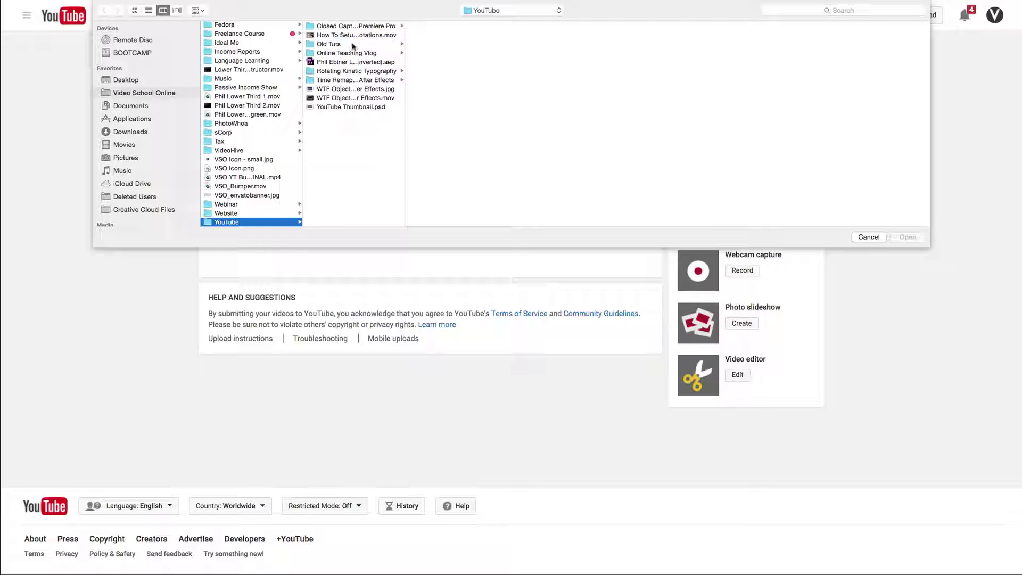
Select the After Effects Revolving 3D Text .mov in the Rotating Kinetic Typography folder
{"action": "left_click", "coordinate": [351, 73]}
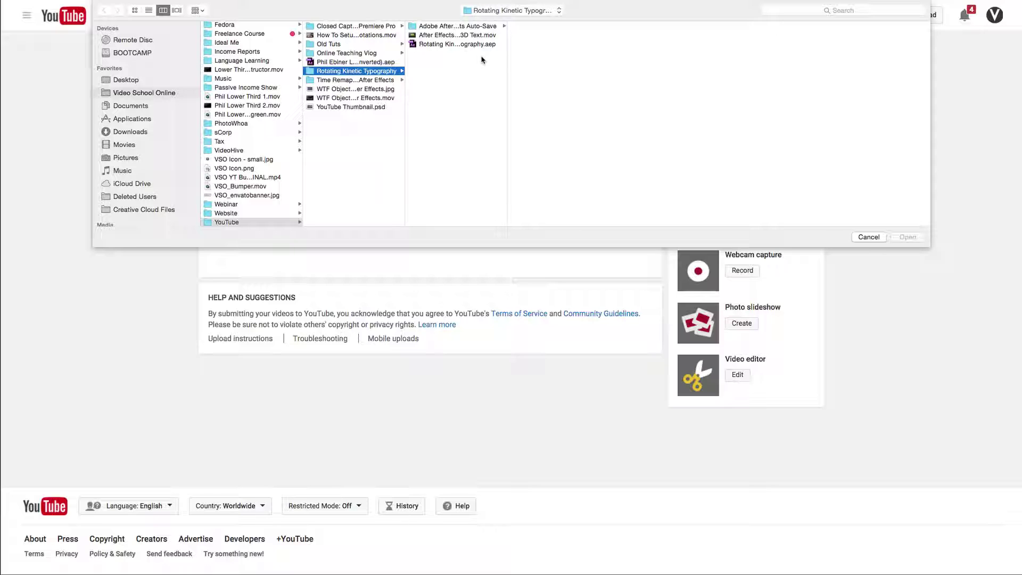
{"action": "left_click_drag", "start_coordinate": [506, 50], "coordinate": [646, 51]}
{"action": "left_click", "coordinate": [564, 35]}
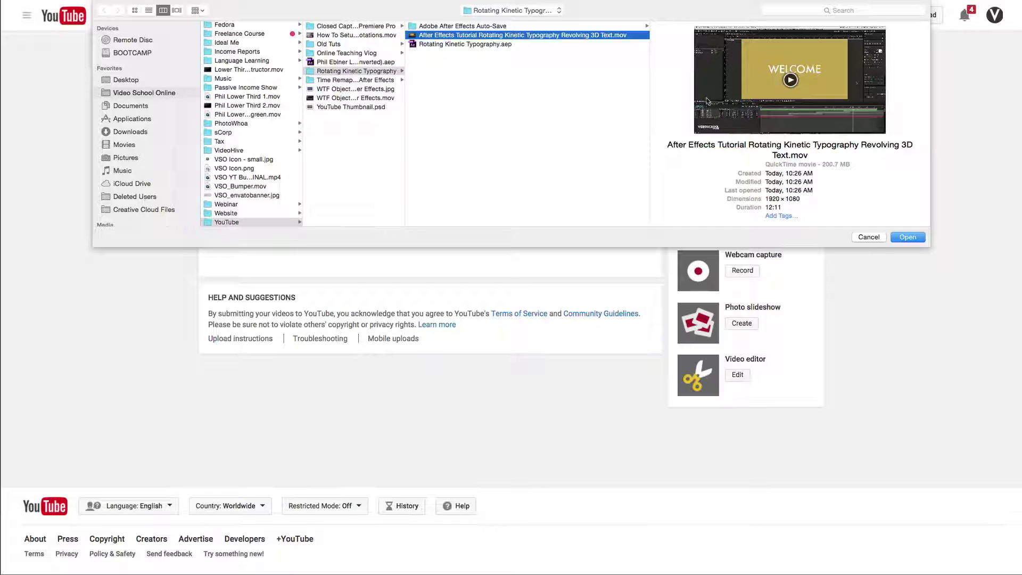
{"action": "key", "text": "space"}
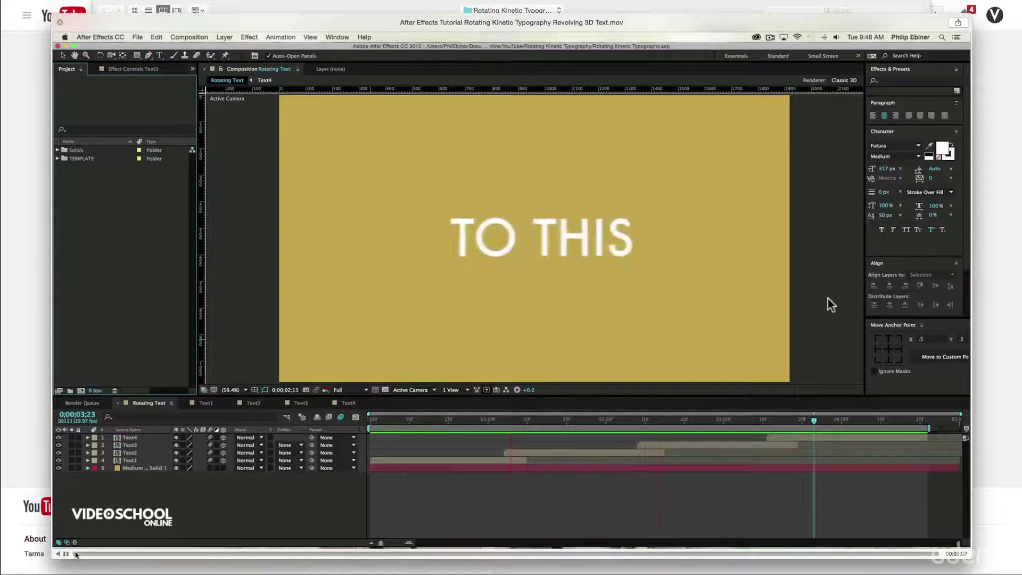
{"action": "left_click", "coordinate": [121, 553]}
{"action": "left_click_drag", "start_coordinate": [122, 553], "coordinate": [384, 554]}
{"action": "key", "text": "space"}
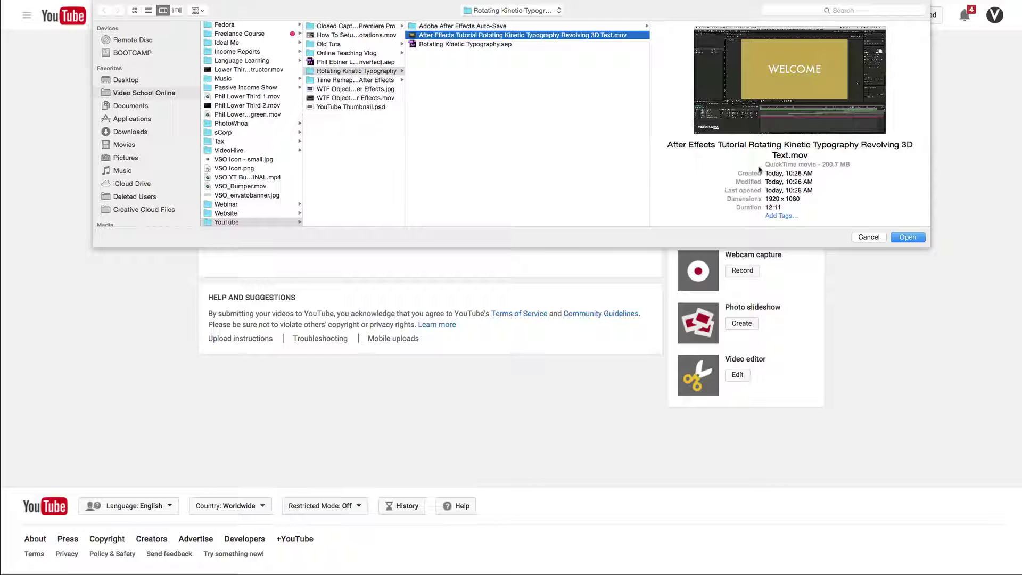
Upload the selected Revolving 3D Text movie file
{"action": "left_click", "coordinate": [914, 238]}
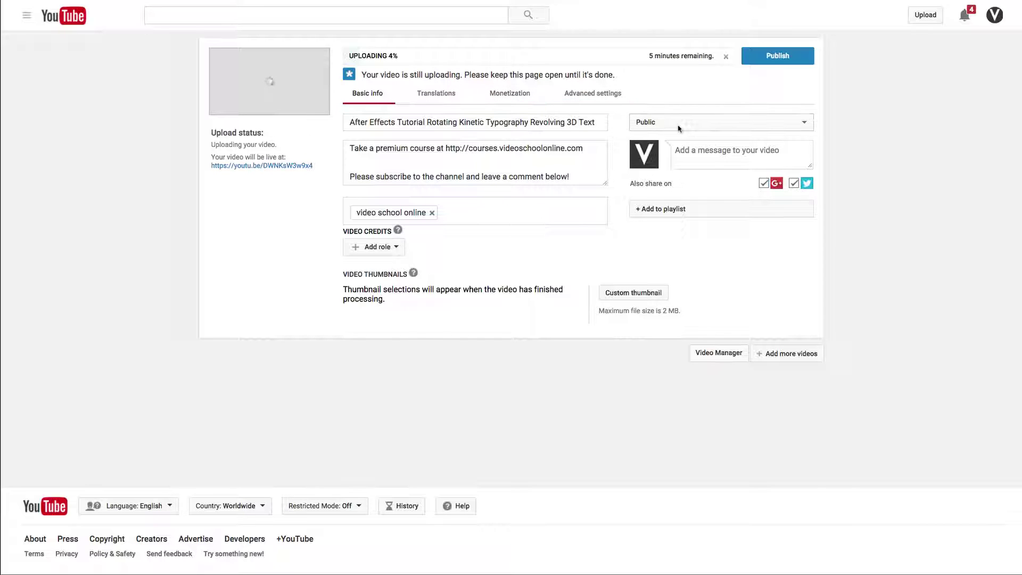
Change the video's visibility from Public to Scheduled
{"action": "left_click", "coordinate": [648, 122]}
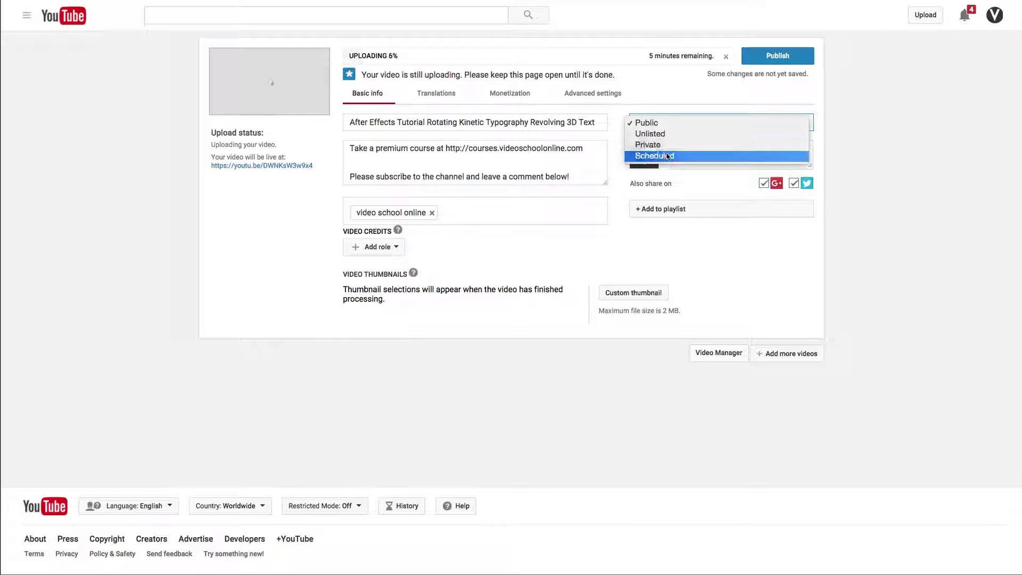
{"action": "left_click", "coordinate": [673, 114]}
{"action": "left_click", "coordinate": [664, 127]}
{"action": "left_click", "coordinate": [668, 157]}
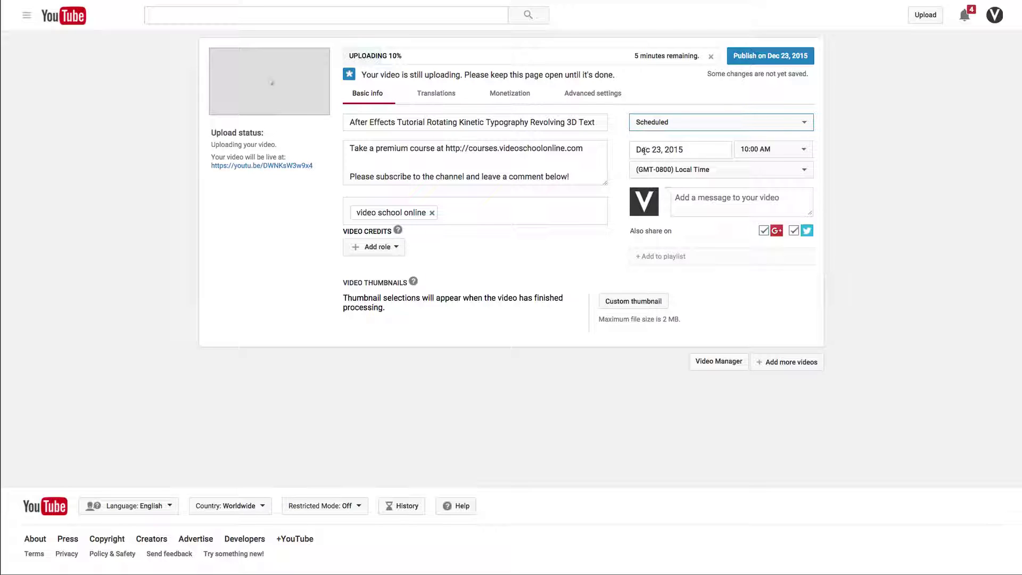
Set the scheduled publish date to February 22, 2016
{"action": "left_click", "coordinate": [655, 129]}
{"action": "left_click", "coordinate": [654, 123]}
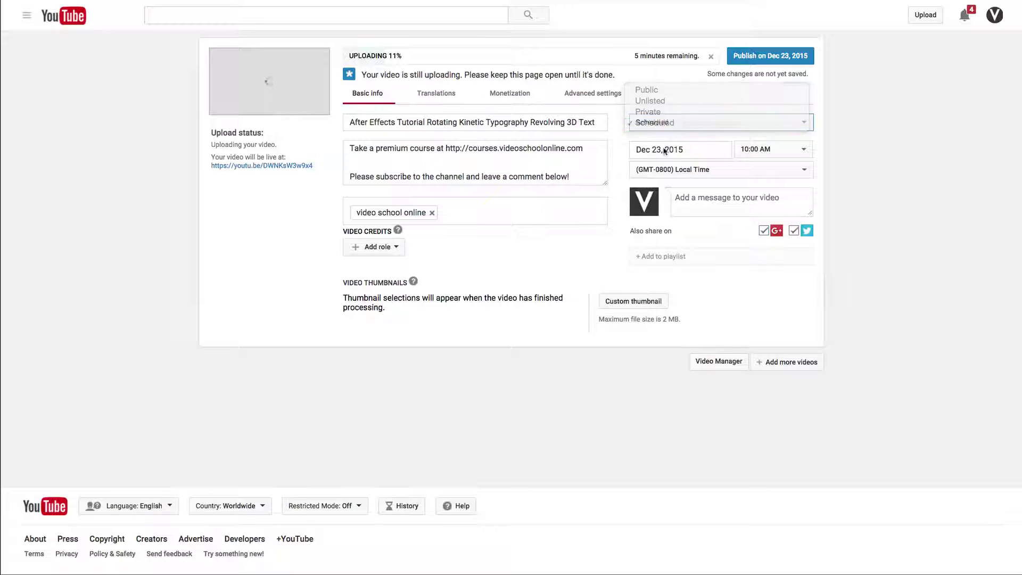
{"action": "left_click", "coordinate": [664, 151]}
{"action": "left_click", "coordinate": [740, 168]}
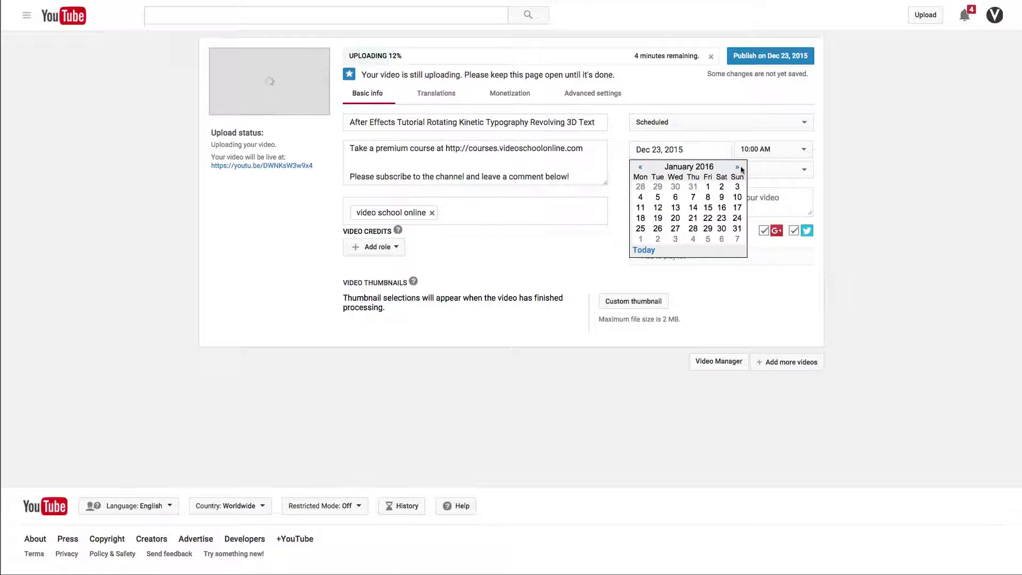
{"action": "left_click", "coordinate": [739, 168]}
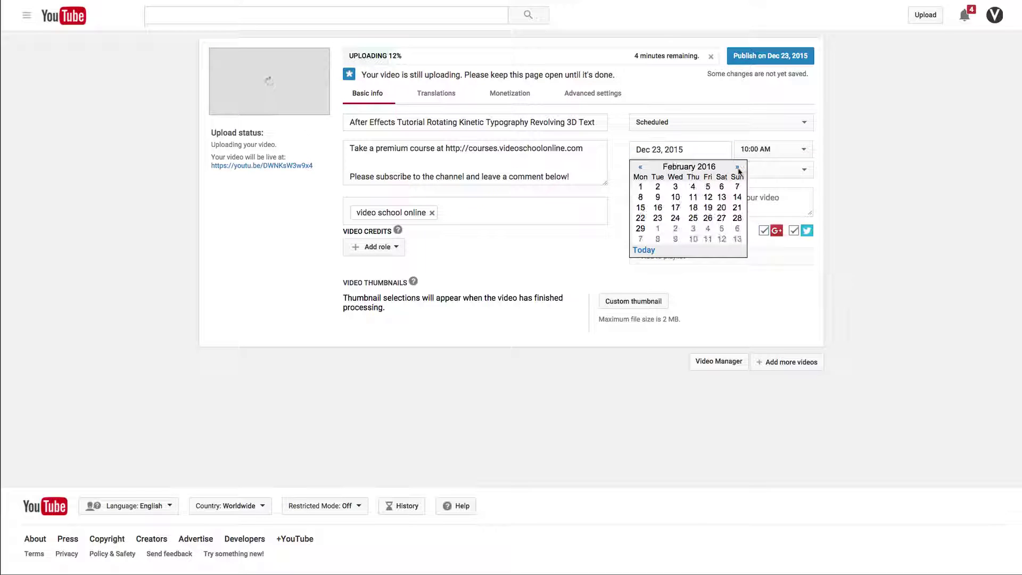
{"action": "left_click", "coordinate": [642, 218]}
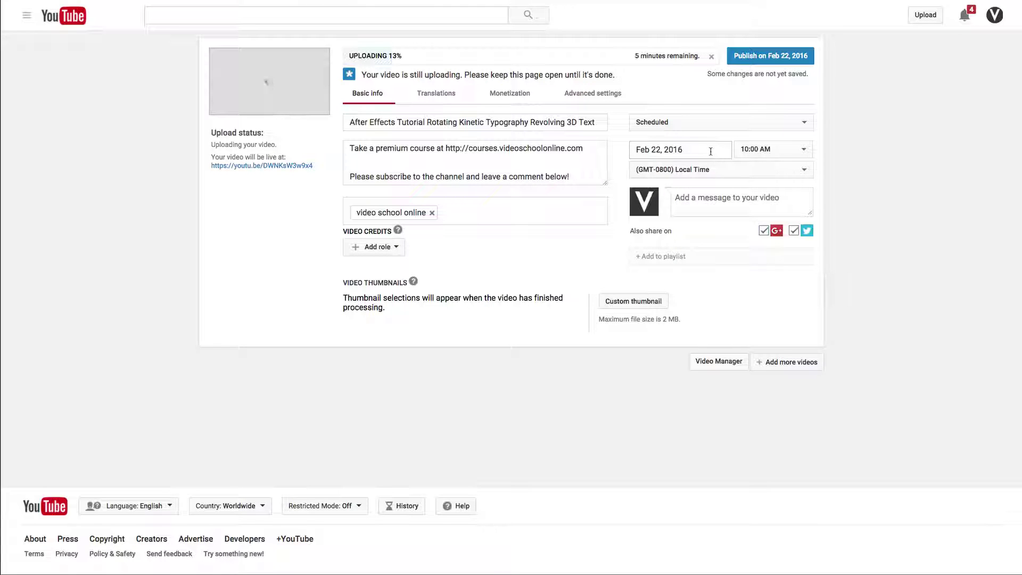
Set the scheduled publish time to 3:00 AM
{"action": "left_click", "coordinate": [757, 151]}
{"action": "scroll", "coordinate": [756, 160], "scroll_direction": "up", "scroll_amount": 5}
{"action": "left_click", "coordinate": [754, 75]}
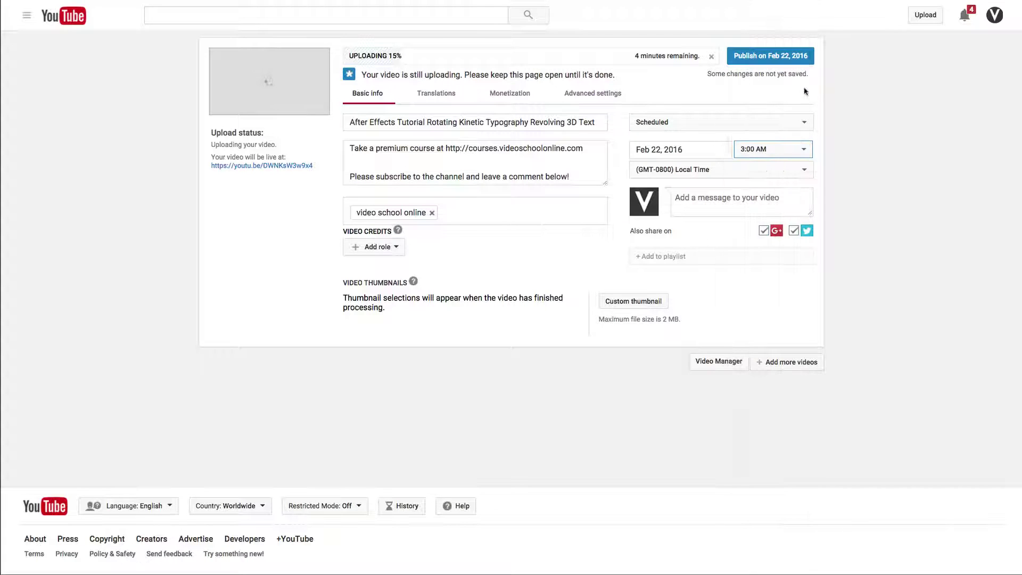
Choose the (GMT-0800) Los Angeles time zone for the schedule
{"action": "left_click", "coordinate": [724, 169]}
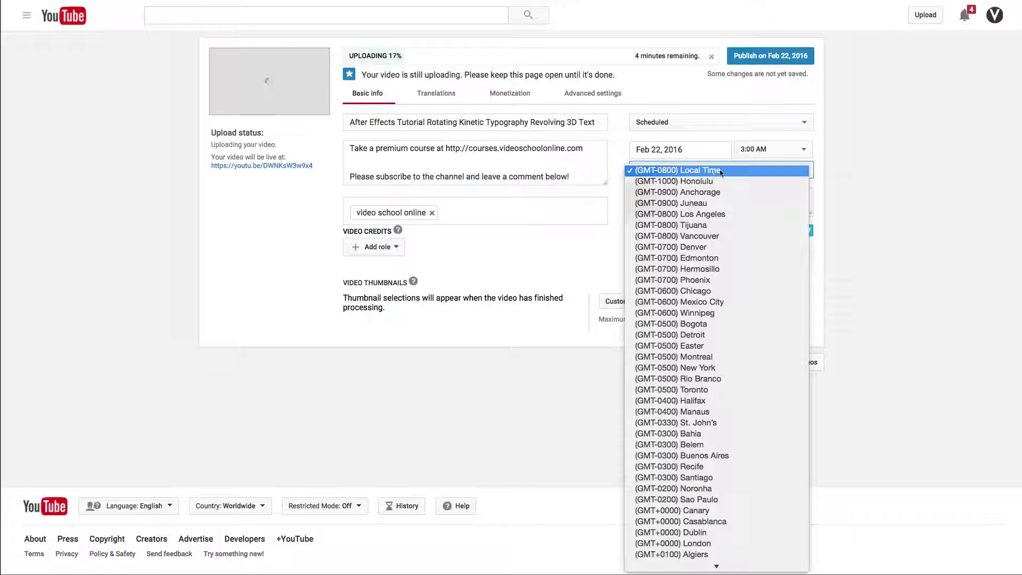
{"action": "left_click", "coordinate": [708, 214]}
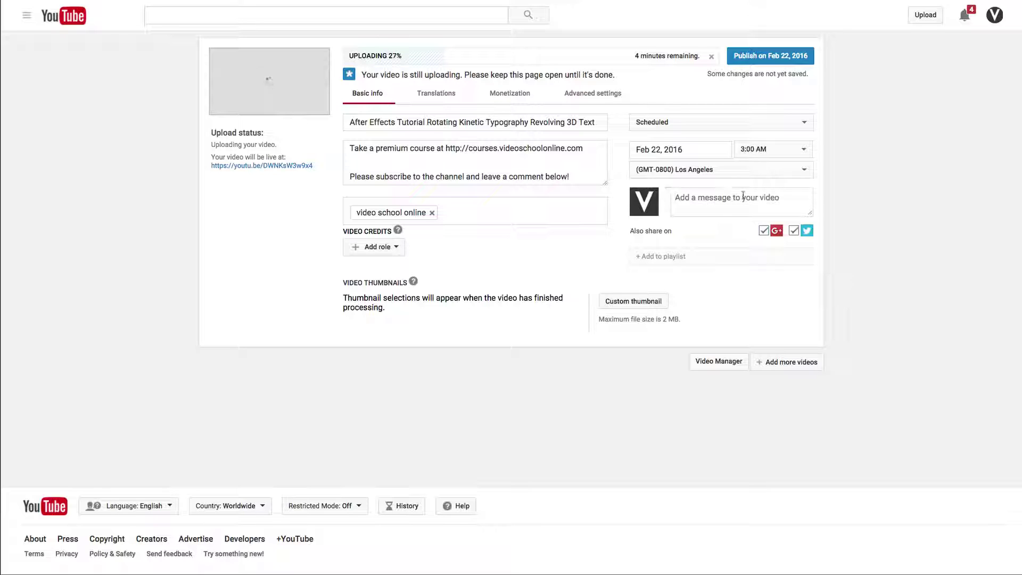
Write the subscriber message 'New Tutorial! Watch my latest After Effects tutorial on how to create revolving 3D text!'
{"action": "left_click", "coordinate": [809, 212]}
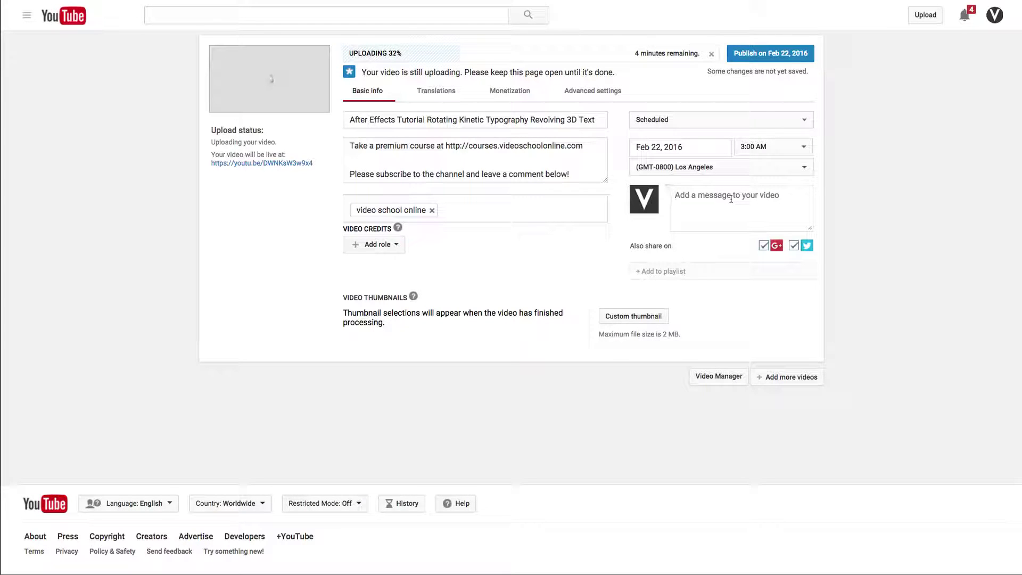
{"action": "type", "text": "New Tutorial! "}
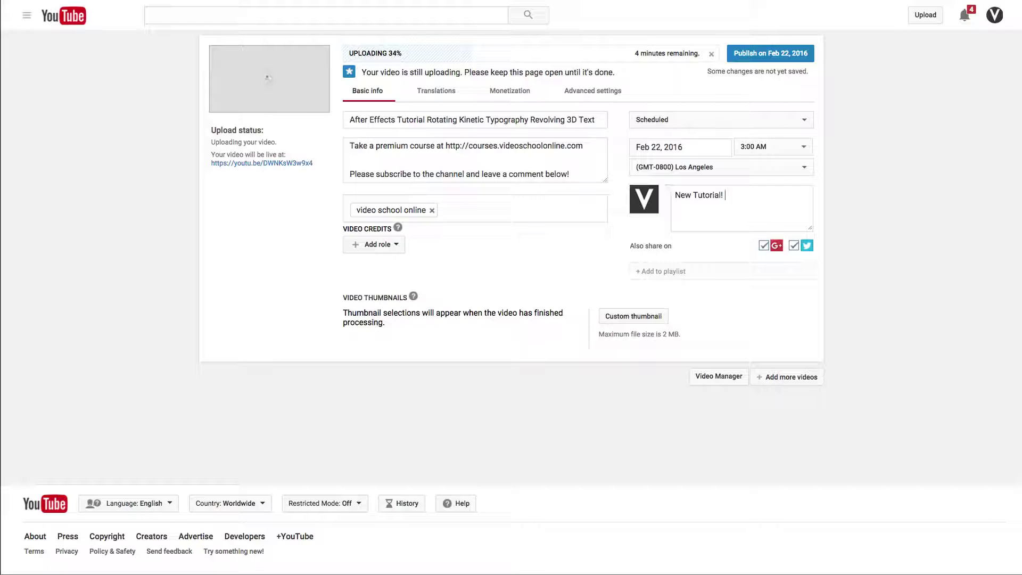
{"action": "type", "text": "Watch my latest After Effect"}
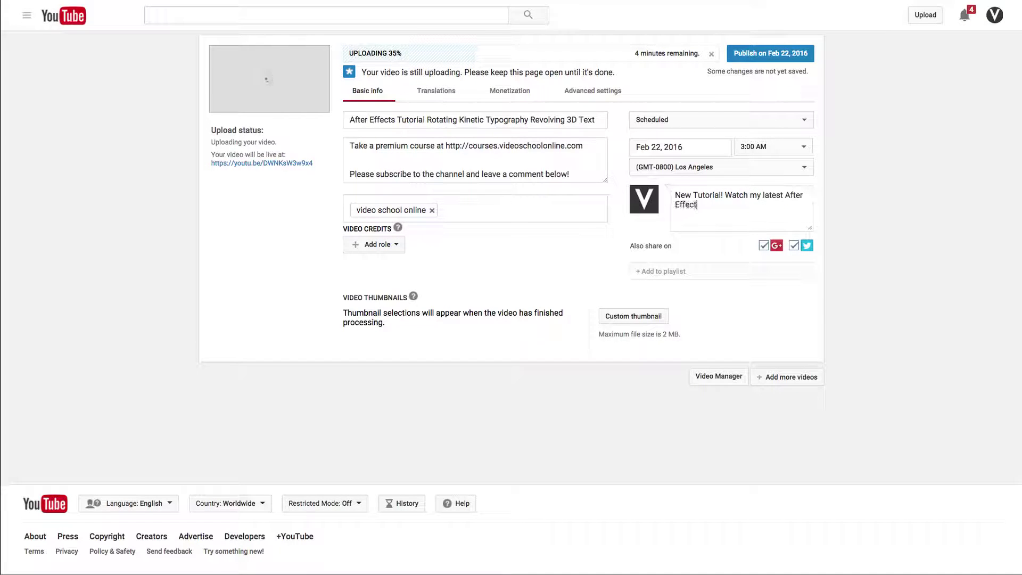
{"action": "type", "text": "s tutorial on how to create revolving 3D tex"}
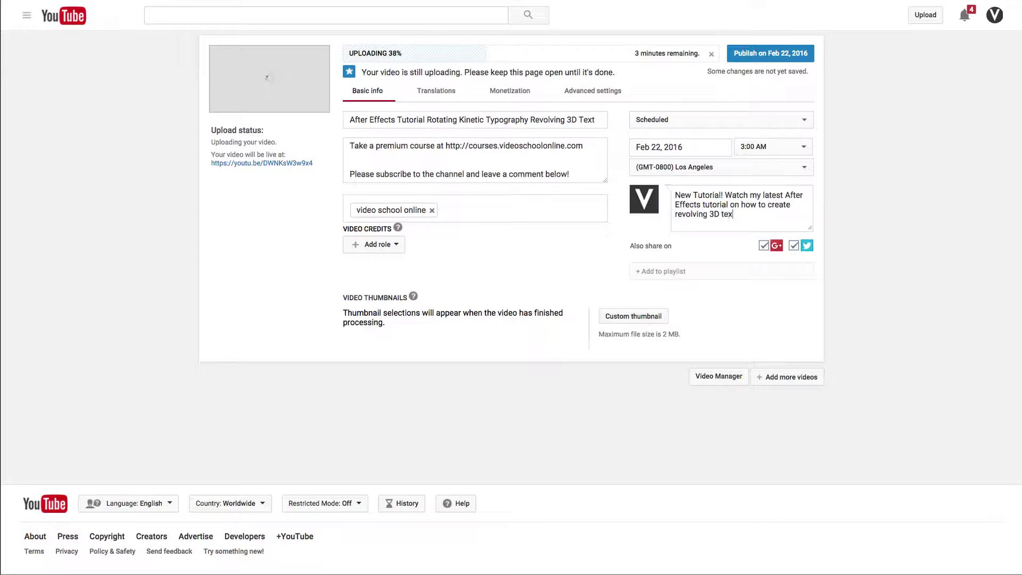
{"action": "type", "text": "t in"}
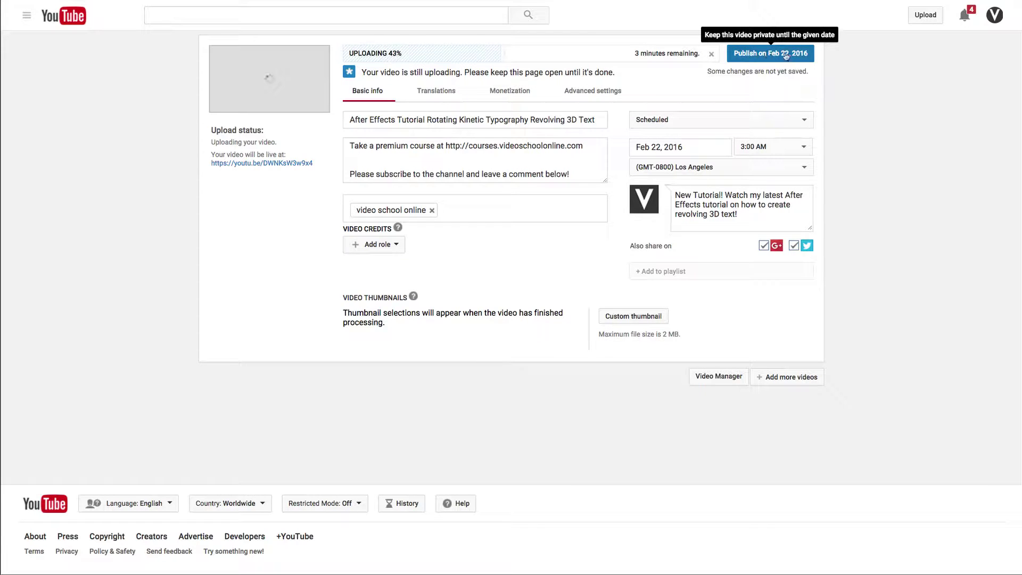
{"action": "left_click", "coordinate": [666, 126]}
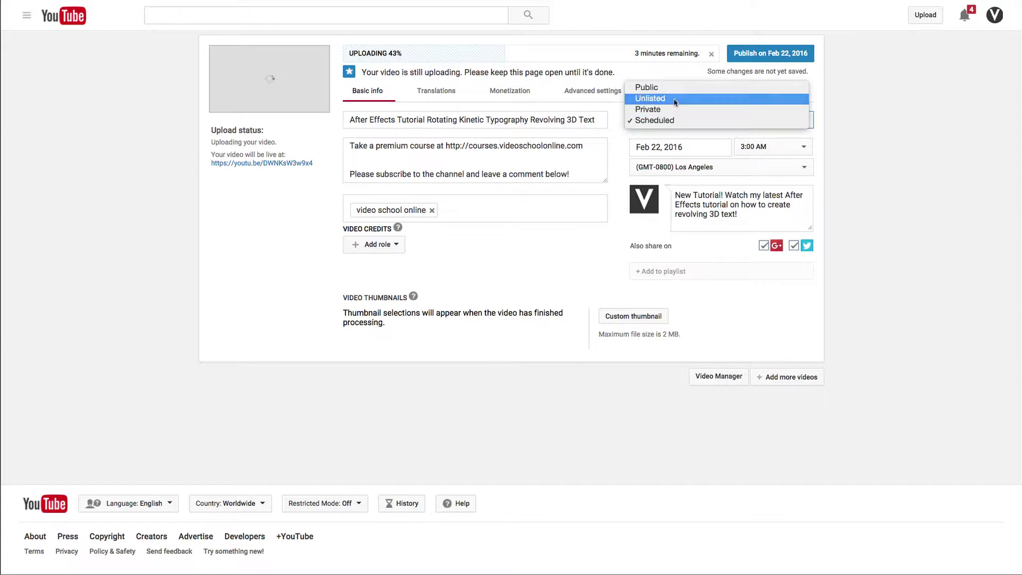
{"action": "left_click", "coordinate": [670, 84]}
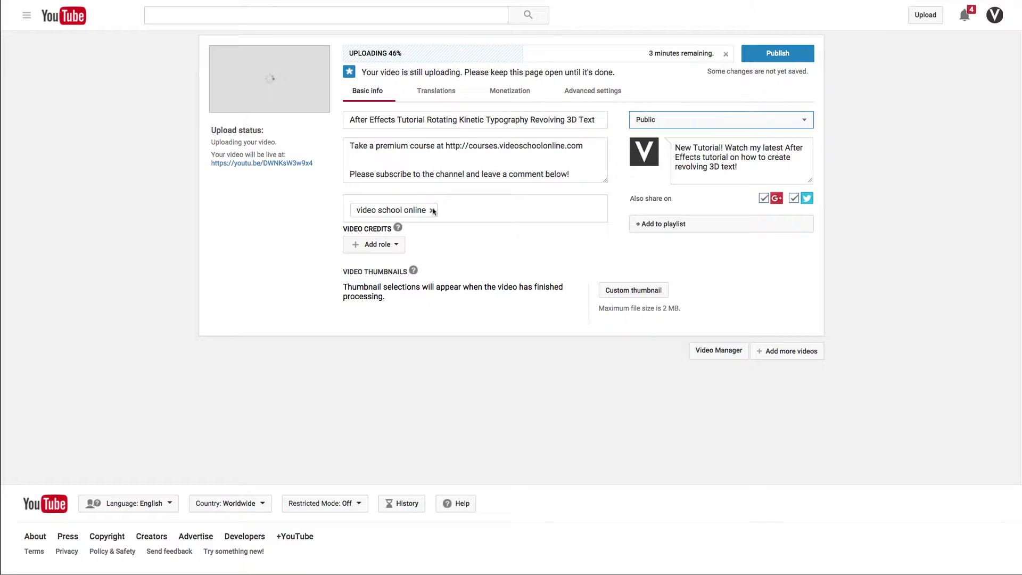
{"action": "left_click", "coordinate": [698, 116]}
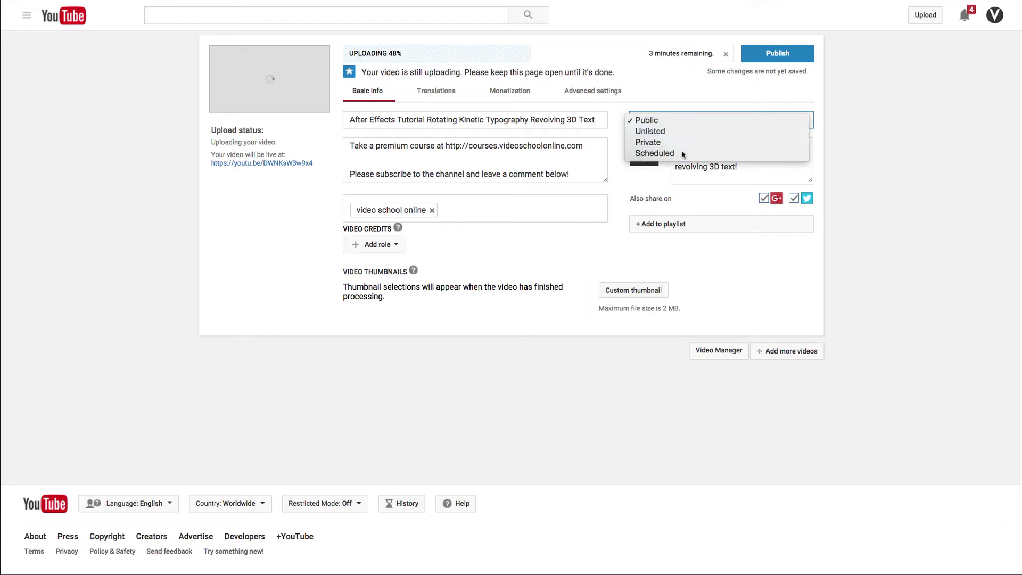
{"action": "left_click", "coordinate": [655, 154]}
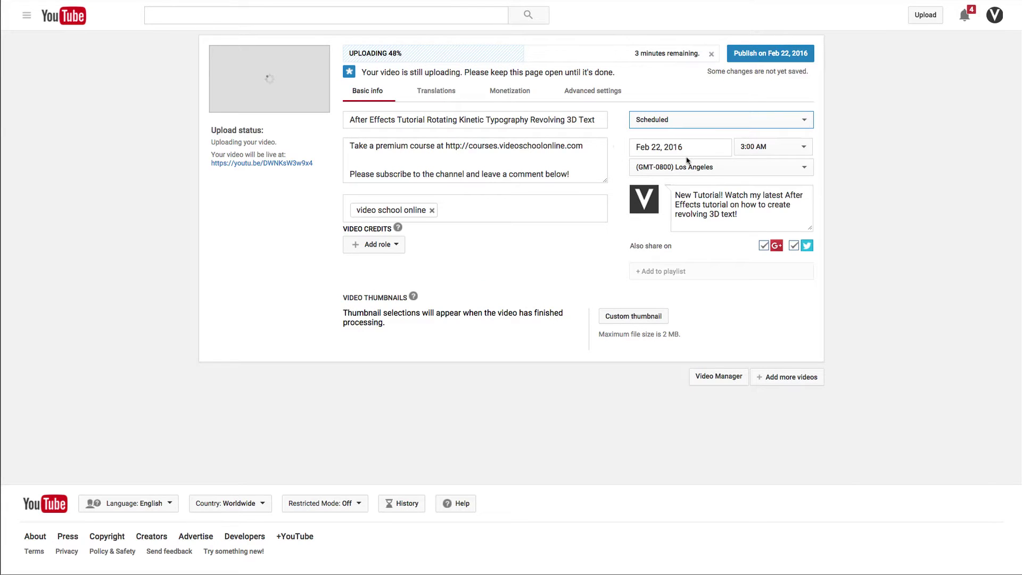